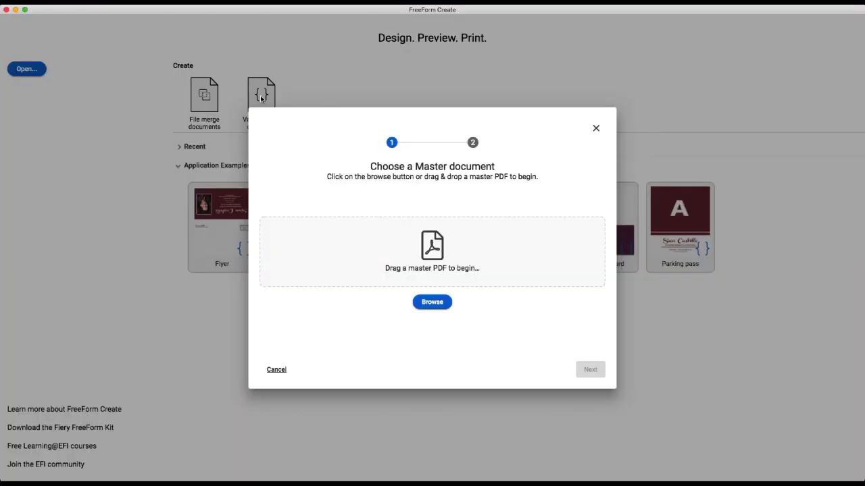
# Step: Load variable_data_label_master.pdf as the master document
pyautogui.click(437, 303)
pyautogui.click(397, 57)
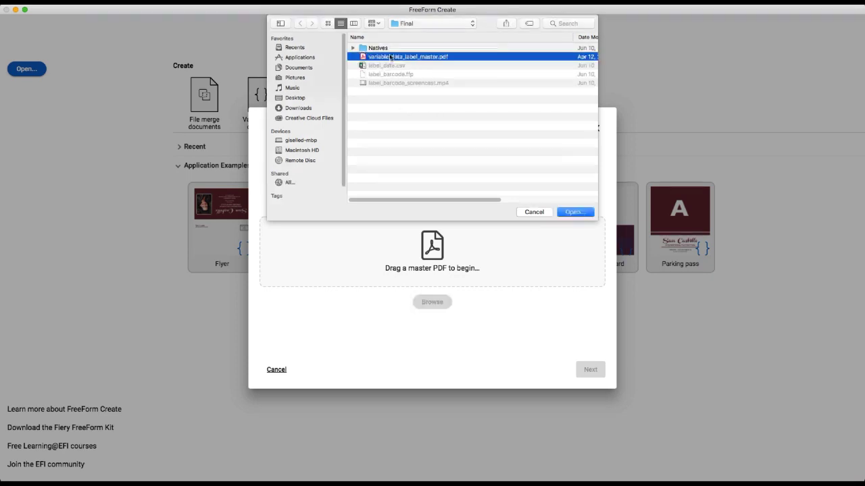
pyautogui.click(575, 213)
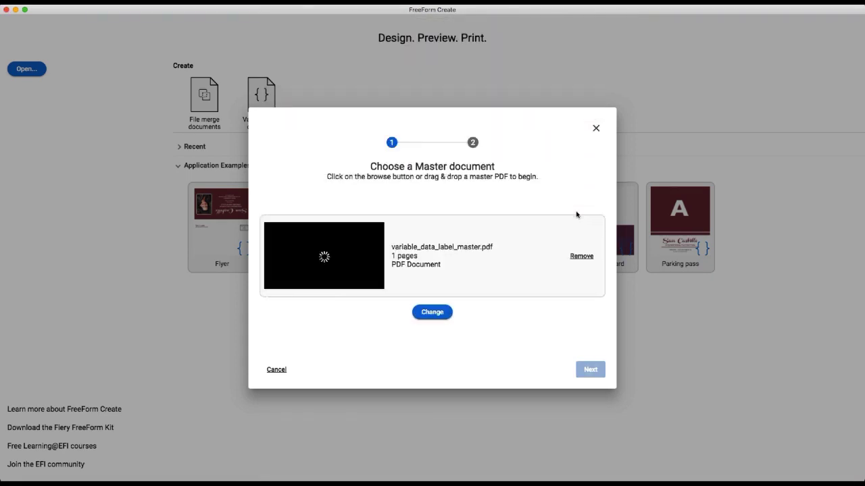
# Step: Choose label_data.csv as the three-column data source and bring the spreadsheet up in Excel
pyautogui.click(594, 371)
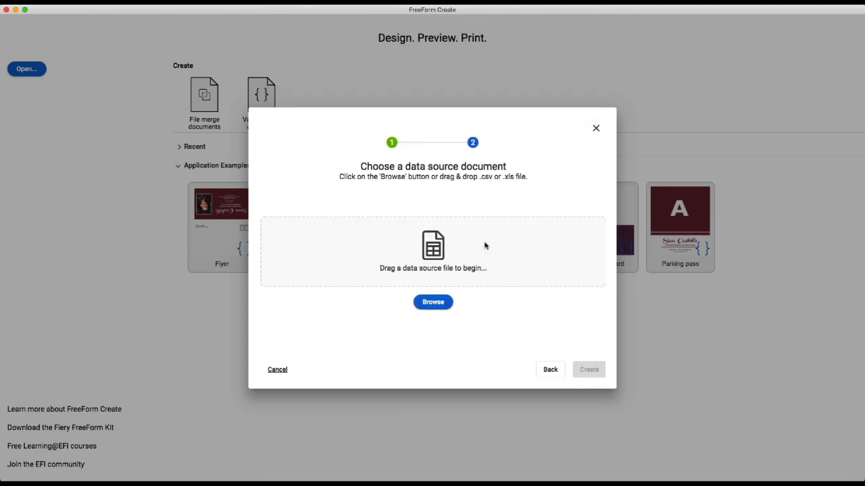
pyautogui.click(443, 308)
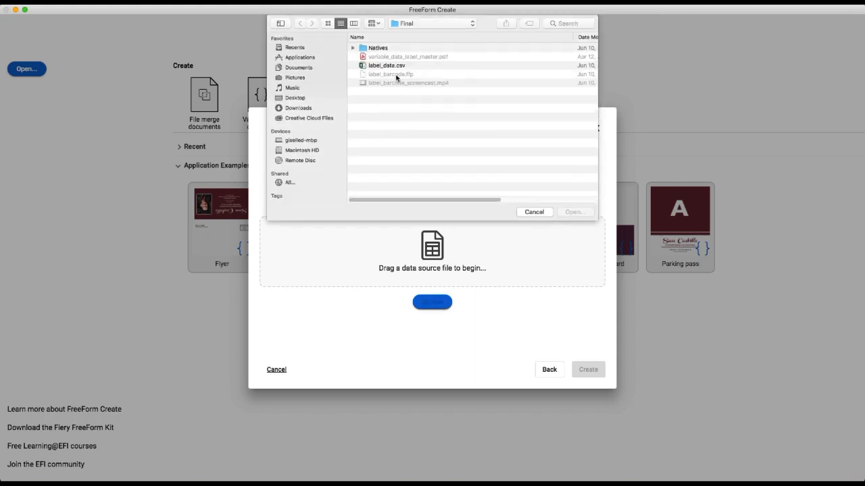
pyautogui.click(391, 67)
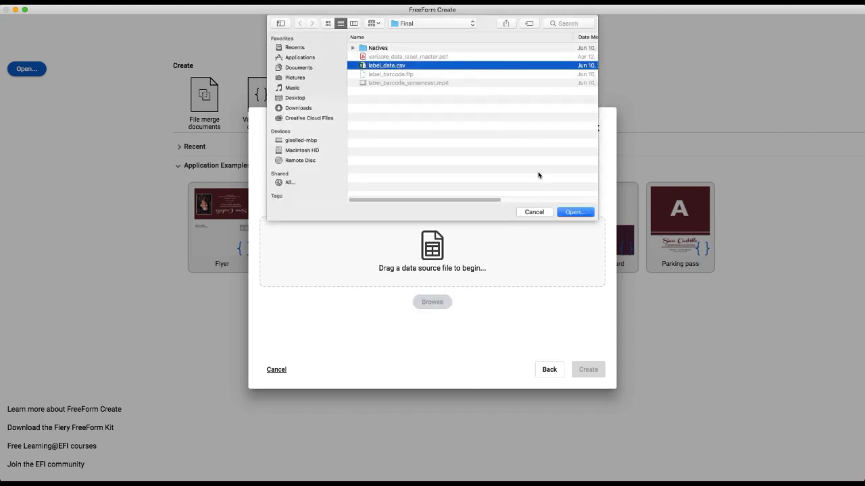
pyautogui.click(575, 213)
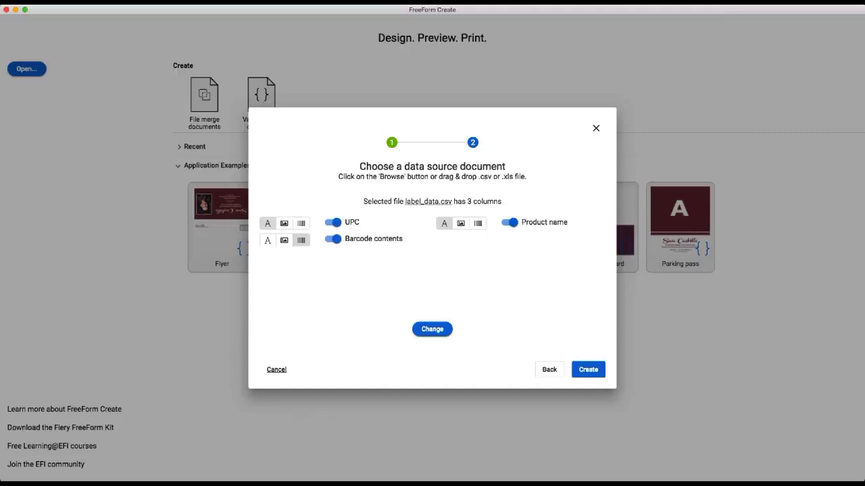
pyautogui.press('super+Tab')
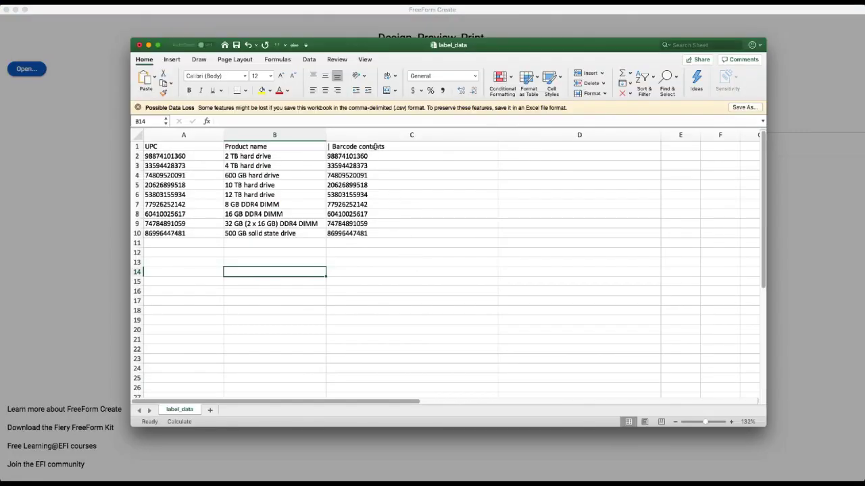
# Step: Inspect the Barcode contents heading in cell C1, then return to FreeForm Create's data source step
pyautogui.click(351, 146)
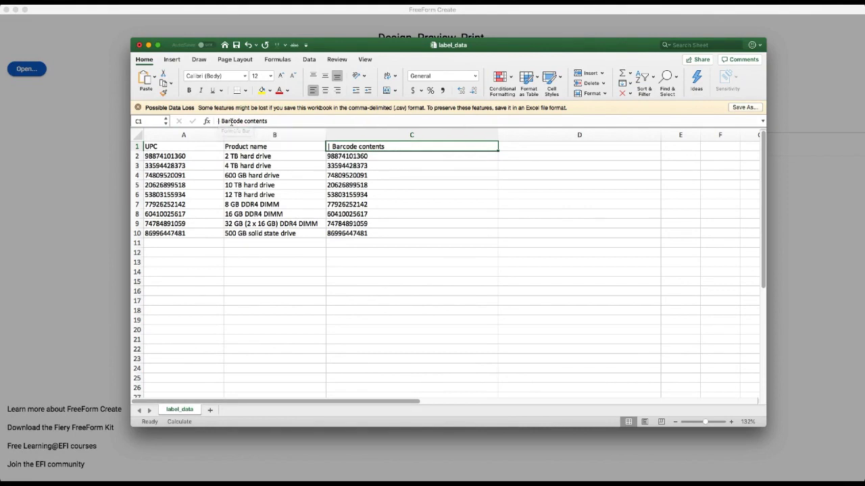
pyautogui.click(217, 121)
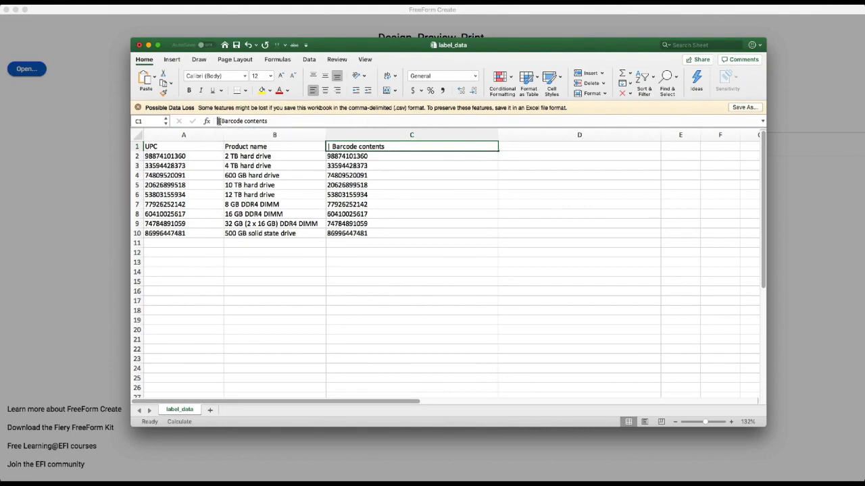
pyautogui.click(448, 262)
pyautogui.click(387, 147)
pyautogui.press('super+Tab')
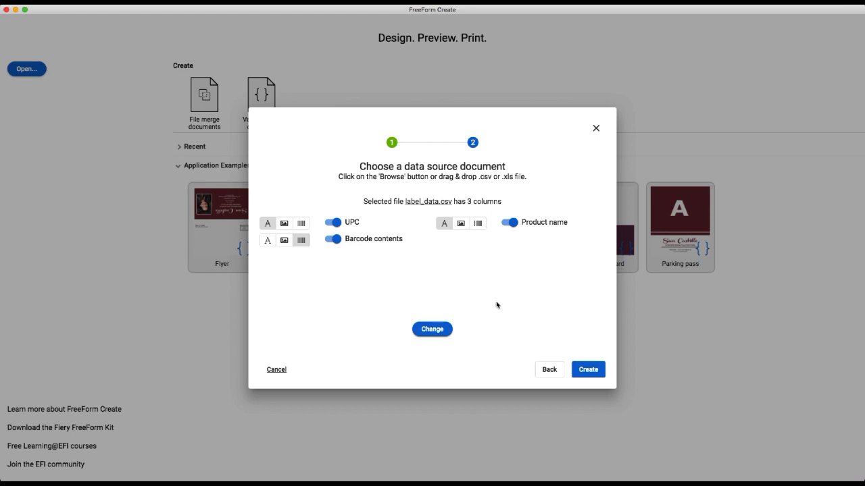
# Step: Create the label design, zoom to 200%, and place the Product name field near the top
pyautogui.click(589, 369)
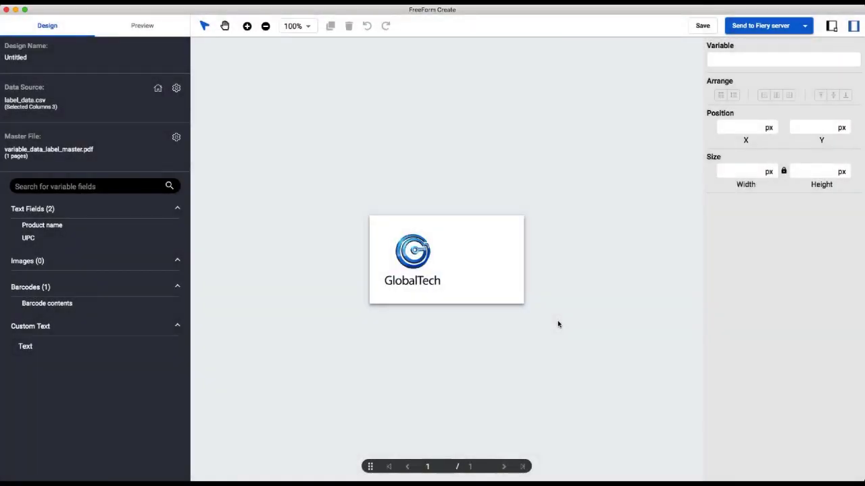
pyautogui.click(247, 26)
pyautogui.click(247, 26)
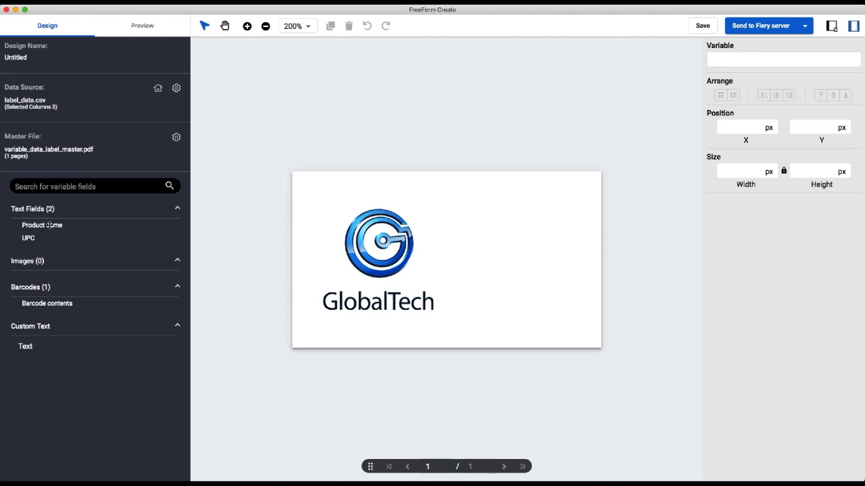
pyautogui.moveTo(49, 225); pyautogui.dragTo(517, 206)
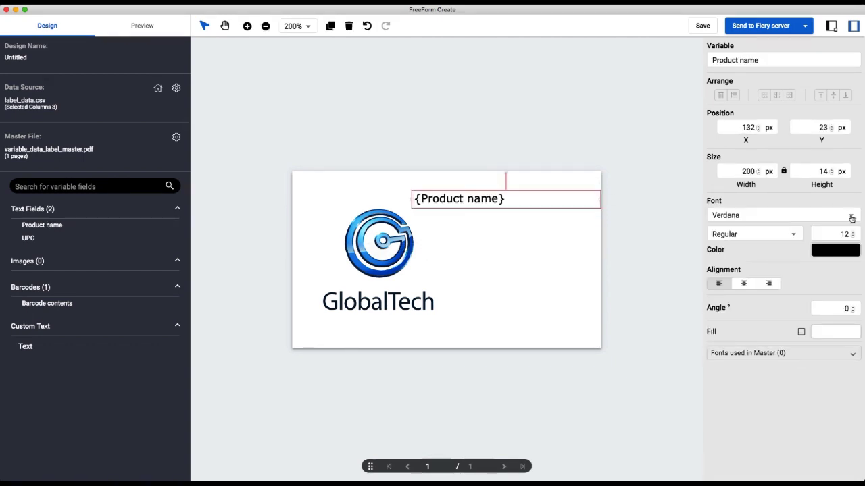
# Step: Set Product name to Arial Regular, centre-aligned, and nudge its box slightly higher
pyautogui.click(852, 217)
pyautogui.scroll(15, 852, 219)
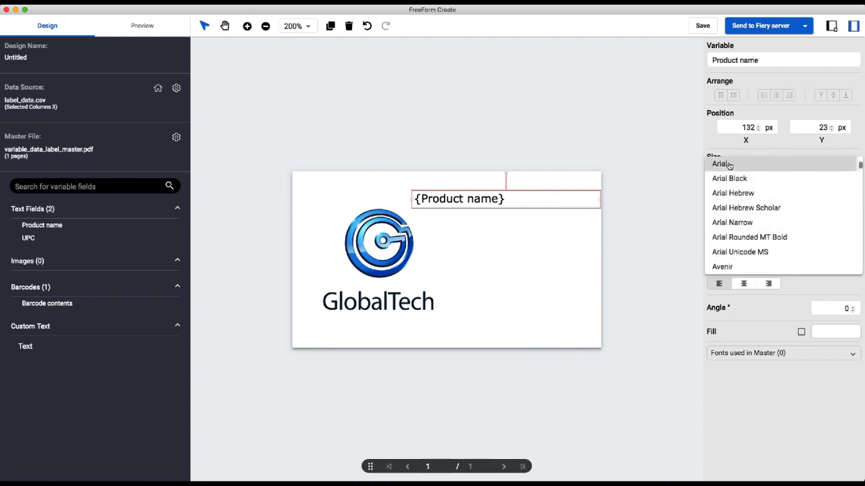
pyautogui.click(726, 164)
pyautogui.click(782, 234)
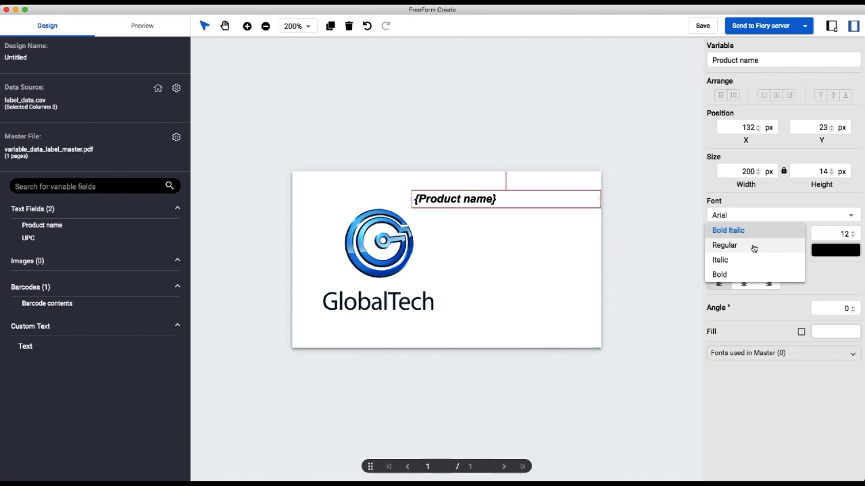
pyautogui.click(766, 247)
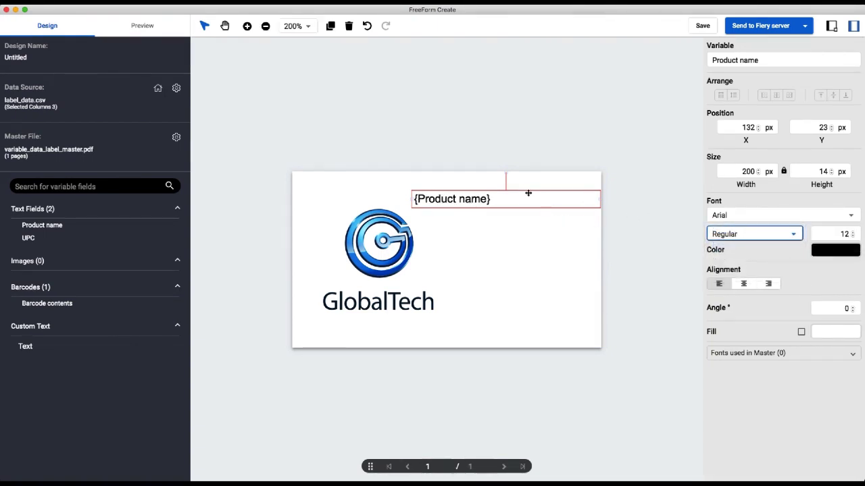
pyautogui.click(744, 285)
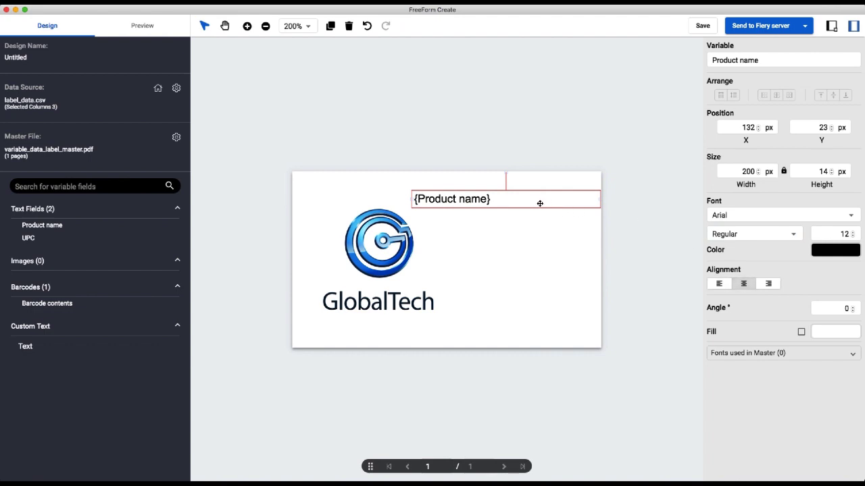
pyautogui.doubleClick(490, 199)
pyautogui.press('Escape')
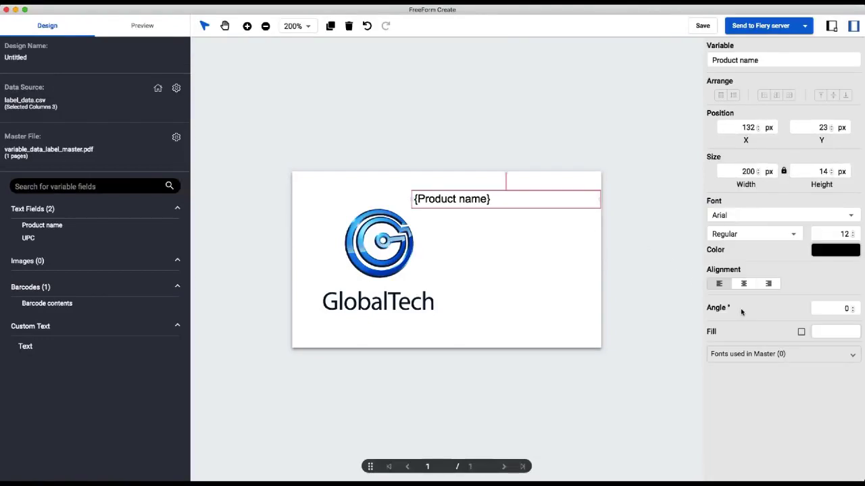
pyautogui.click(743, 284)
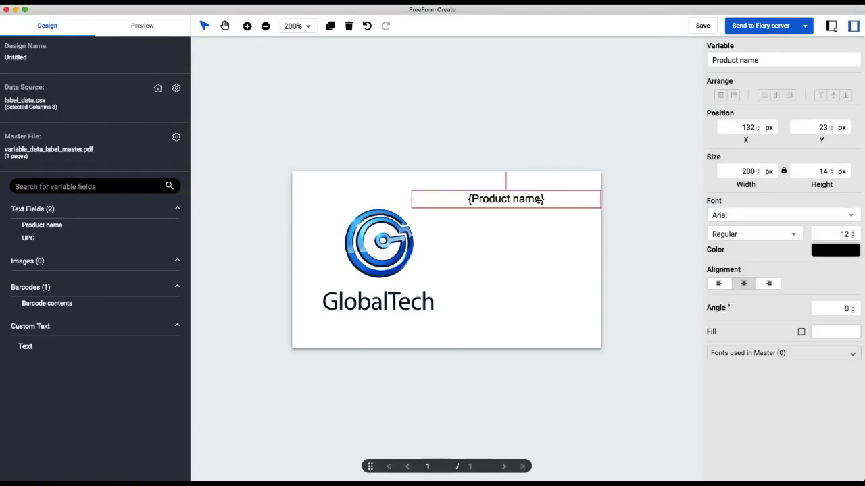
pyautogui.moveTo(537, 200); pyautogui.dragTo(537, 190)
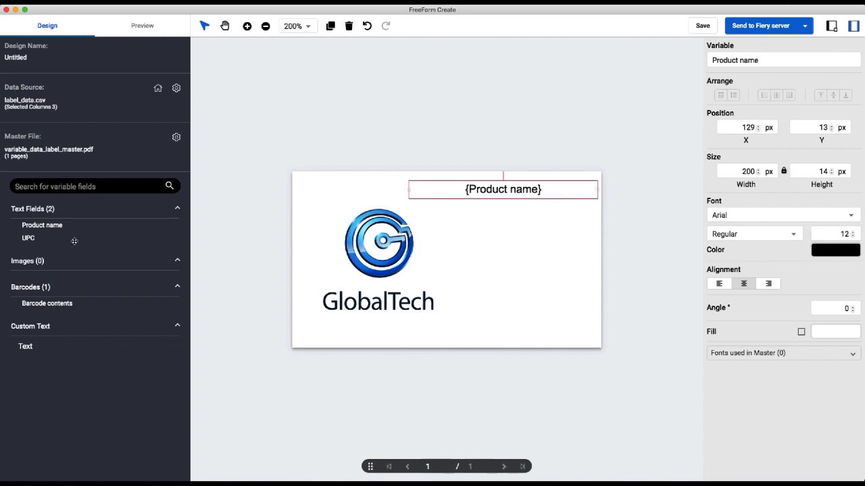
# Step: Place the UPC field just below Product name with font size 10
pyautogui.click(510, 228)
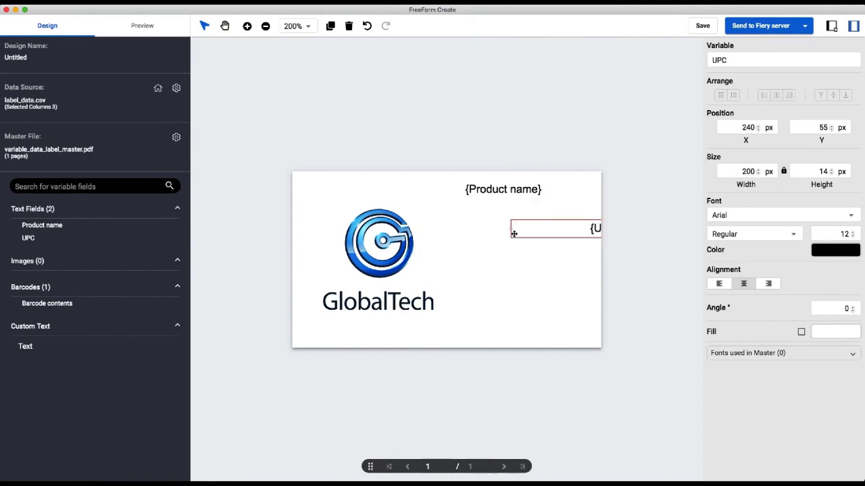
pyautogui.moveTo(562, 225); pyautogui.dragTo(498, 211)
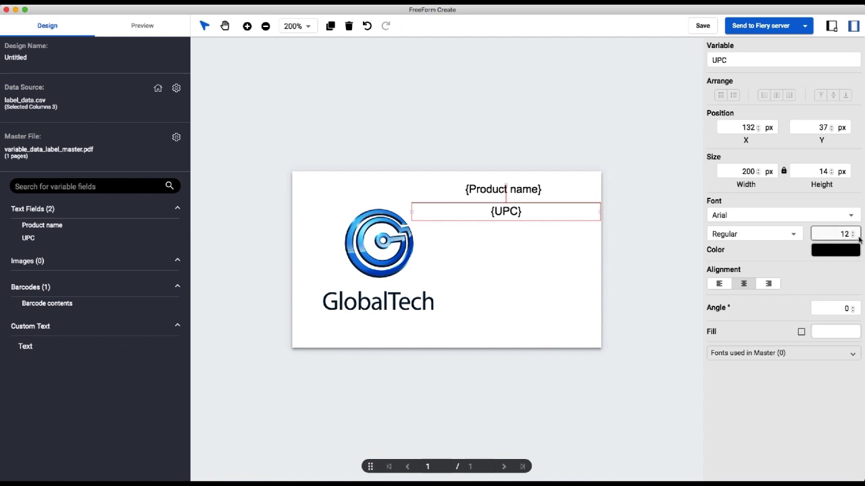
pyautogui.click(858, 236)
pyautogui.doubleClick(843, 234)
pyautogui.write('10')
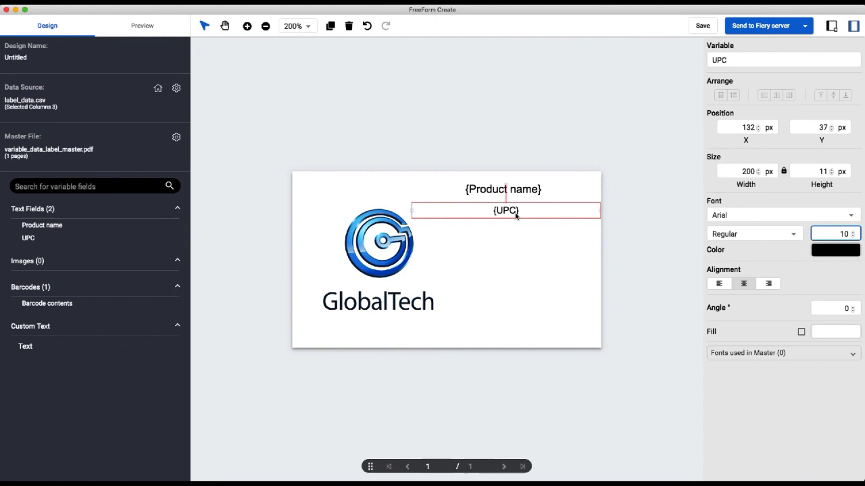
pyautogui.moveTo(511, 212); pyautogui.dragTo(511, 216)
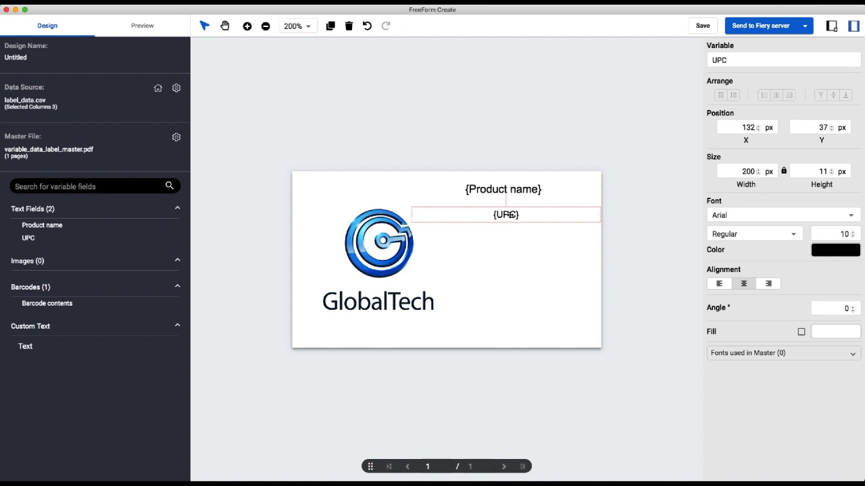
pyautogui.moveTo(509, 214); pyautogui.dragTo(509, 219)
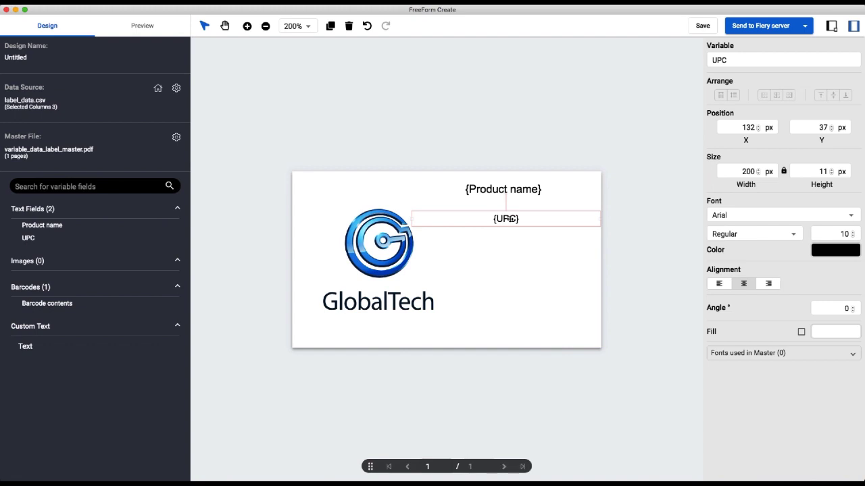
# Step: Centre-align the Product name and UPC fields on each other
pyautogui.keyDown('shift'); pyautogui.click(522, 187); pyautogui.keyUp('shift')
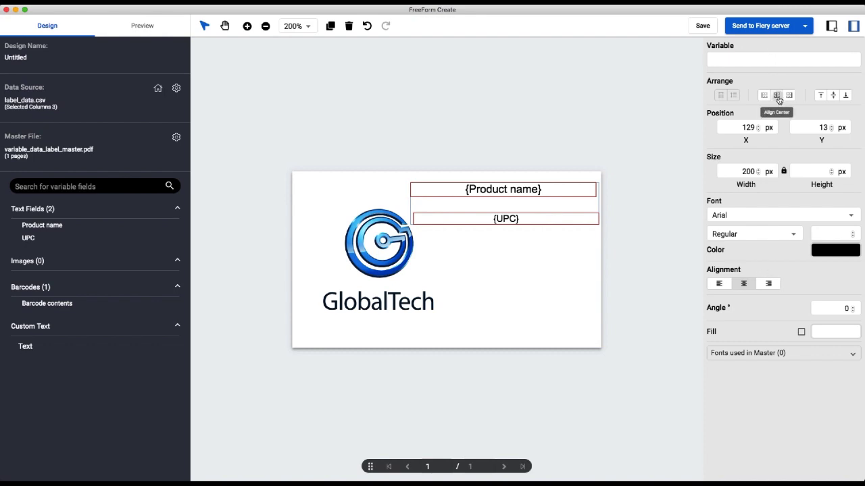
pyautogui.click(778, 96)
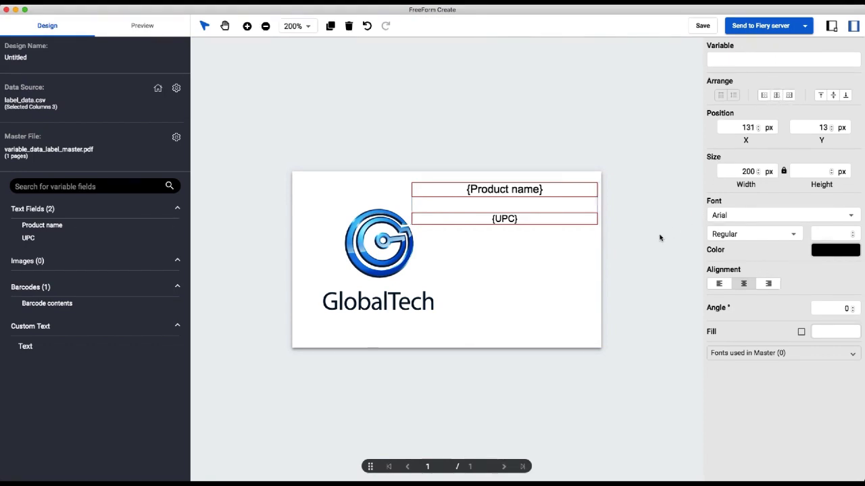
pyautogui.click(587, 242)
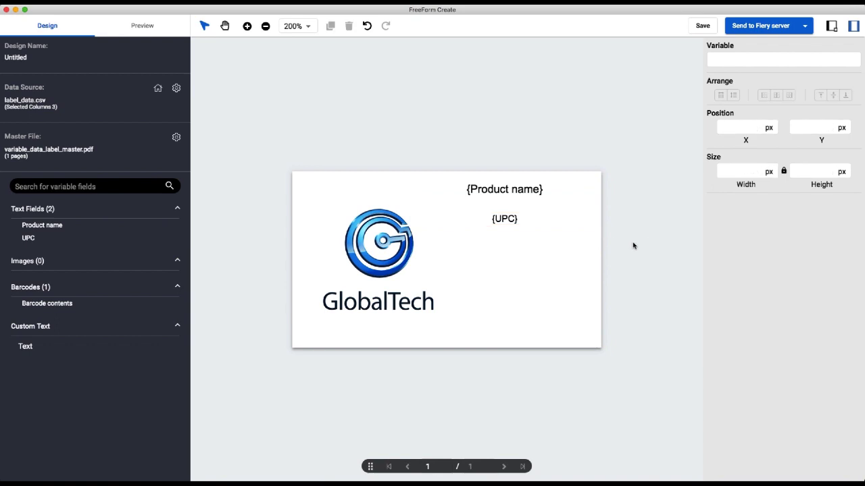
# Step: Drop the Barcode contents field below UPC, make it UPC-A, and nudge it into place
pyautogui.moveTo(42, 303); pyautogui.dragTo(513, 293)
pyautogui.moveTo(513, 293); pyautogui.dragTo(522, 285)
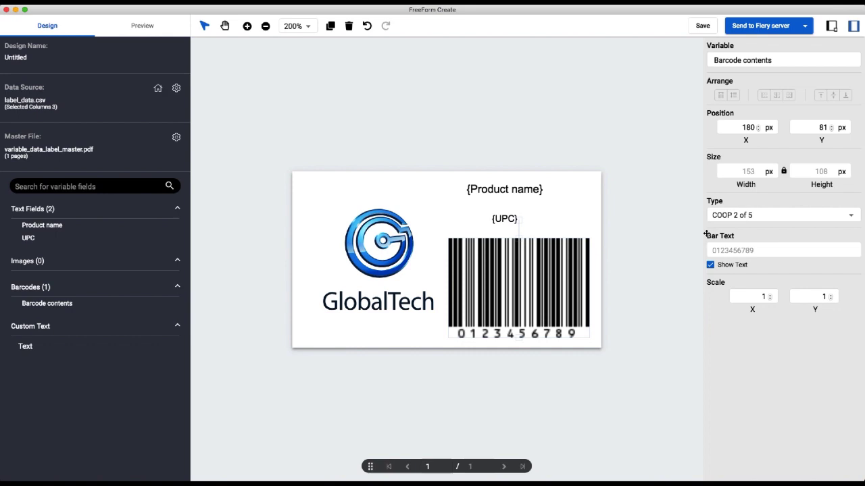
pyautogui.click(752, 215)
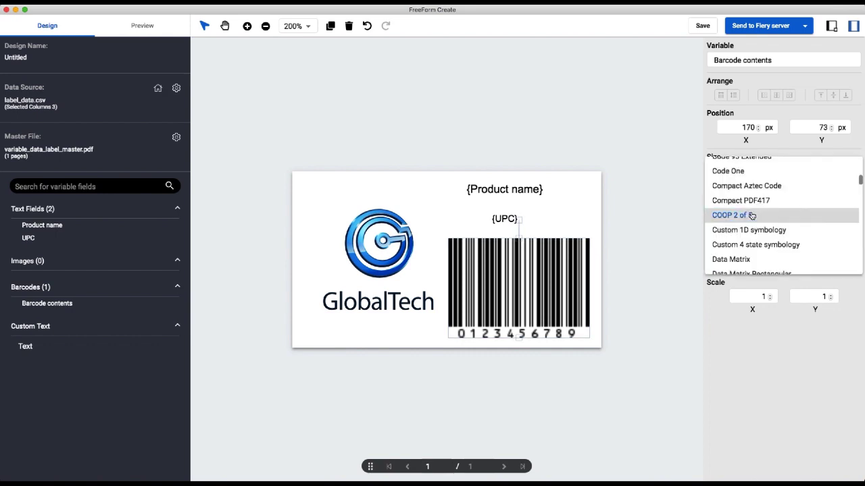
pyautogui.scroll(-10, 752, 215)
pyautogui.scroll(15, 751, 215)
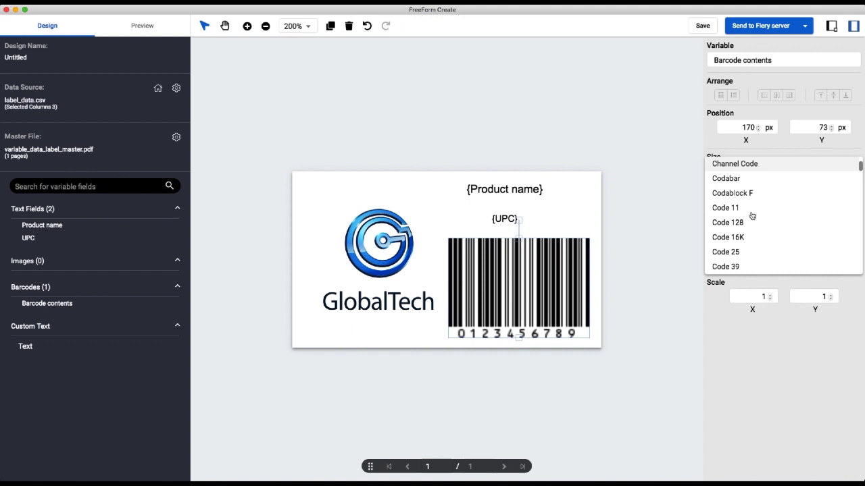
pyautogui.scroll(-15, 752, 216)
pyautogui.scroll(-5, 751, 215)
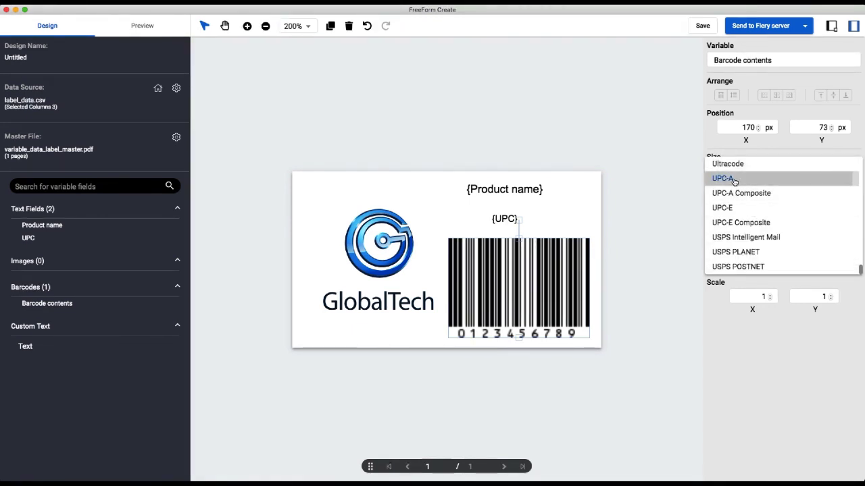
pyautogui.click(734, 179)
pyautogui.click(539, 294)
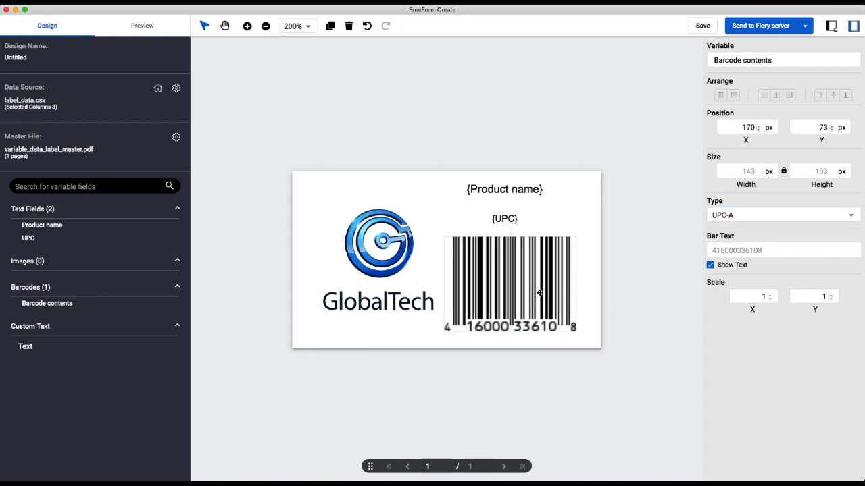
pyautogui.moveTo(539, 292); pyautogui.dragTo(542, 291)
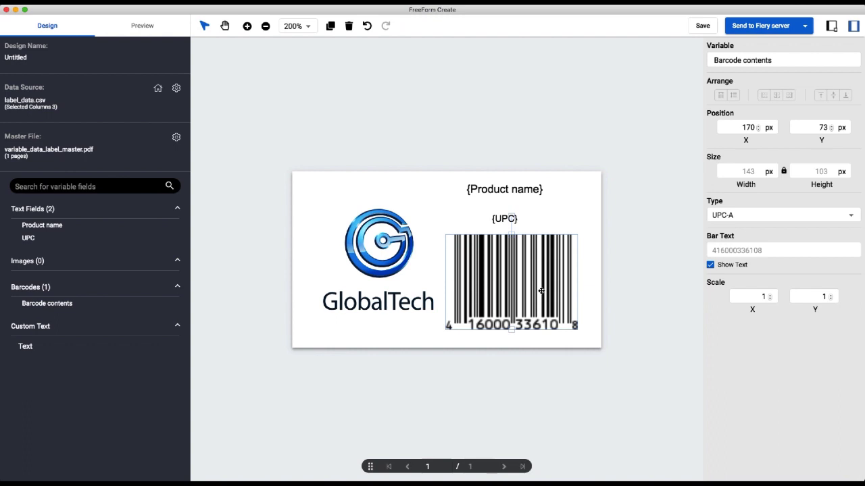
# Step: Fine-tune the barcode's position, nudging it slightly up
pyautogui.moveTo(541, 290); pyautogui.dragTo(545, 273)
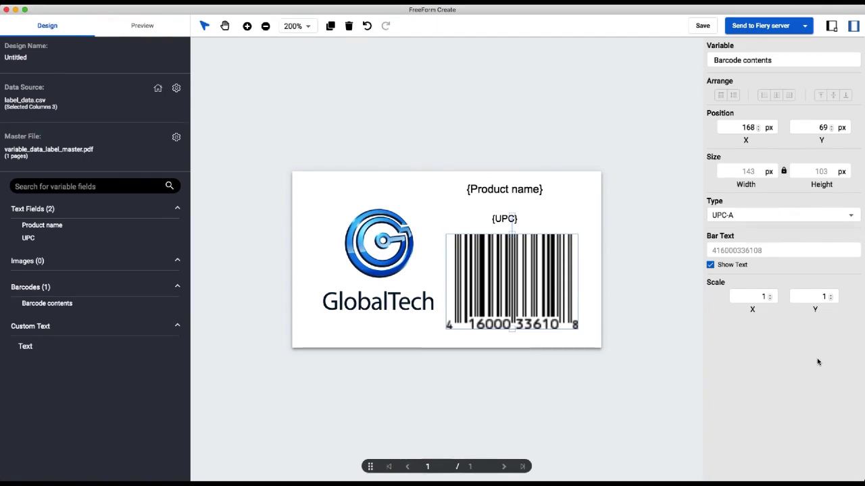
pyautogui.click(772, 301)
pyautogui.click(771, 301)
pyautogui.click(539, 278)
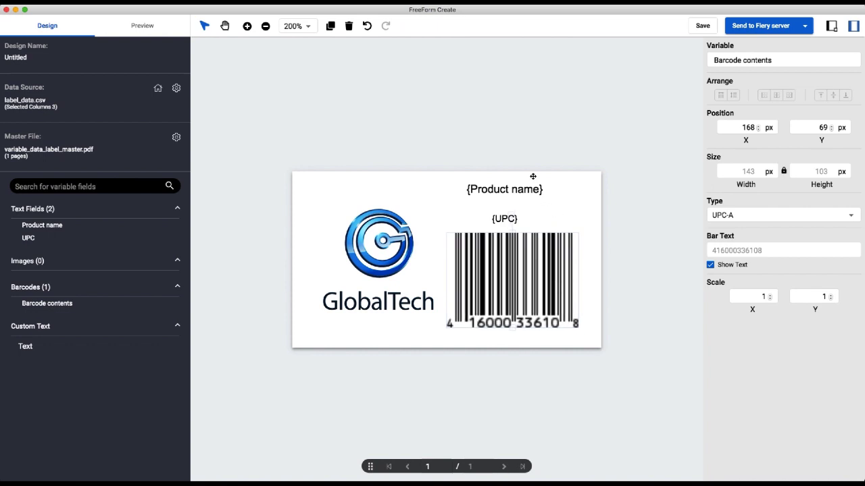
pyautogui.press('Up')
pyautogui.press('Up')
# Step: Centre-align the barcode with Product name and UPC, shifting the group slightly right
pyautogui.click(512, 219)
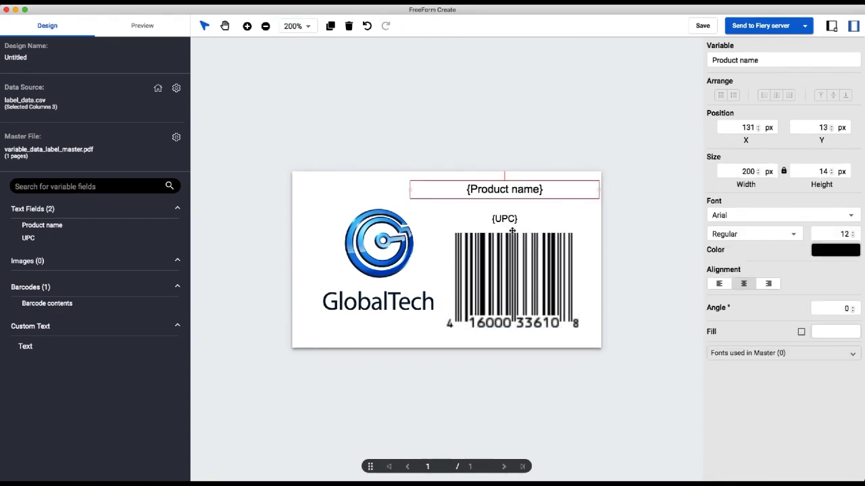
pyautogui.keyDown('shift'); pyautogui.click(506, 217); pyautogui.keyUp('shift')
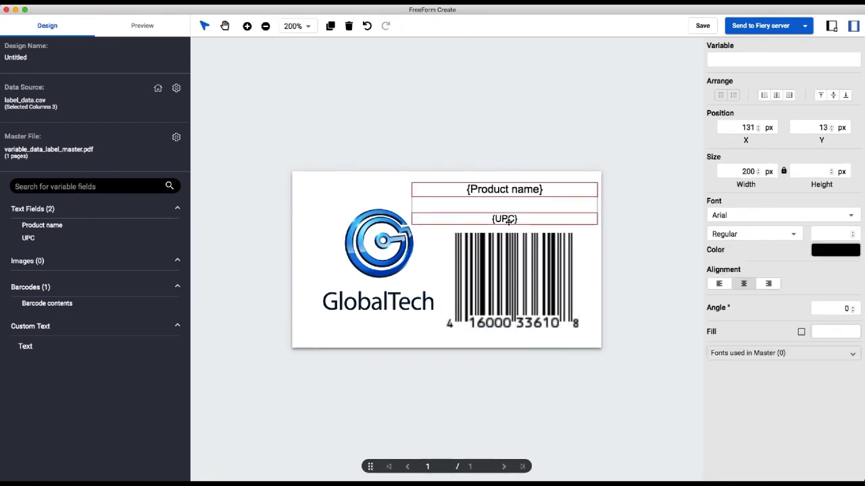
pyautogui.keyDown('shift'); pyautogui.click(520, 272); pyautogui.keyUp('shift')
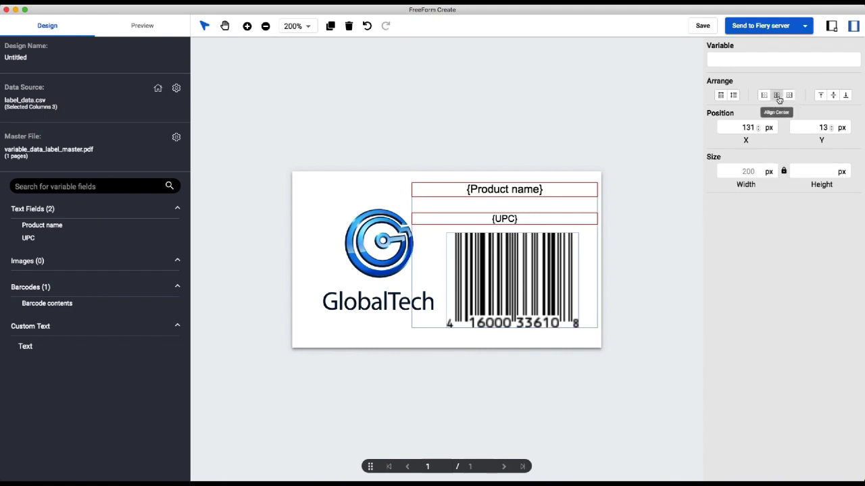
pyautogui.click(777, 96)
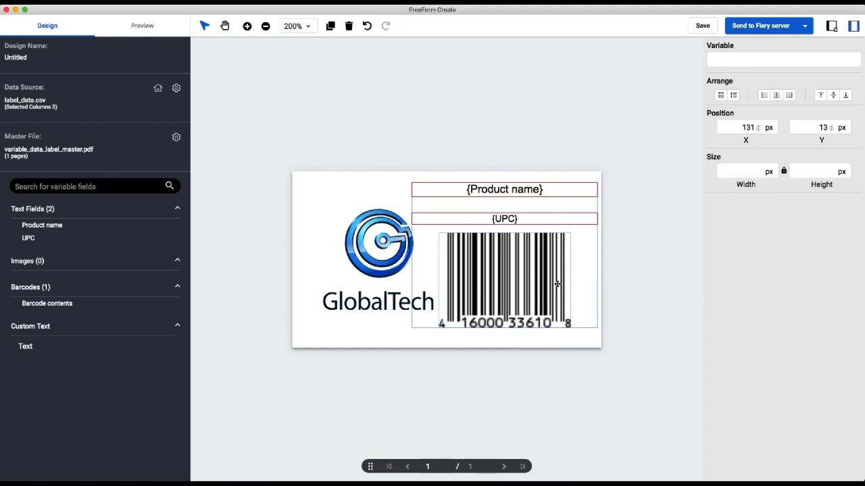
pyautogui.moveTo(558, 284); pyautogui.dragTo(568, 297)
pyautogui.click(569, 347)
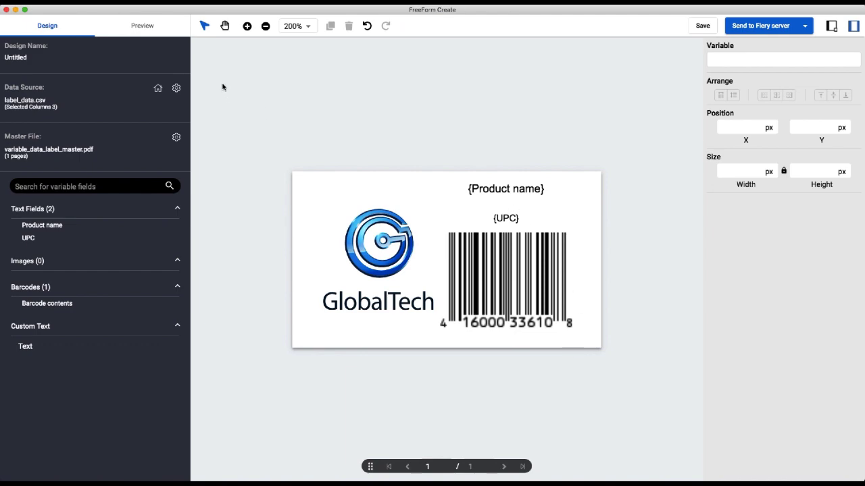
pyautogui.click(142, 27)
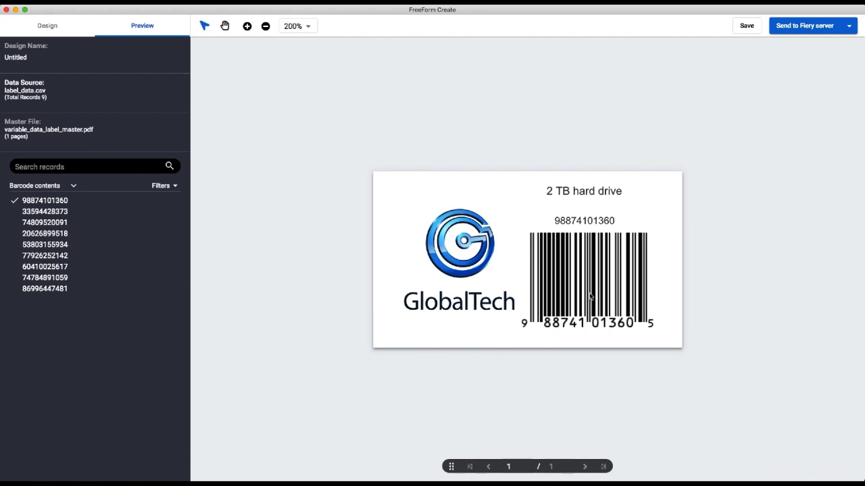
pyautogui.click(26, 213)
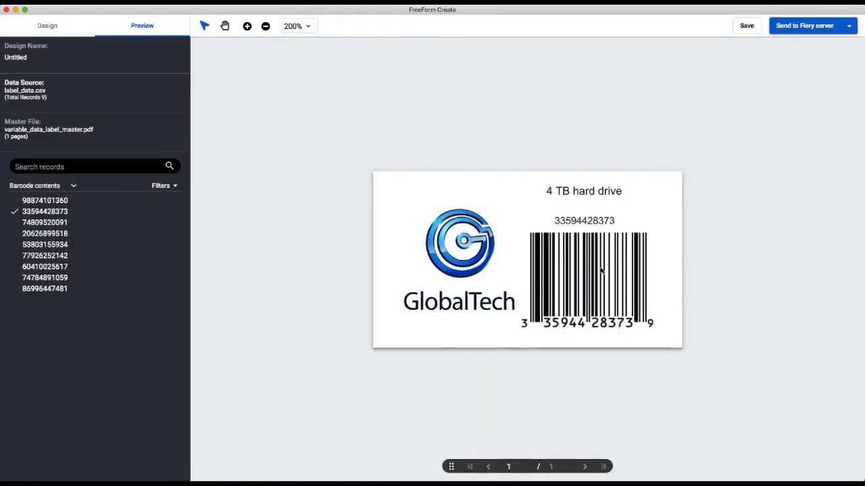
pyautogui.click(30, 245)
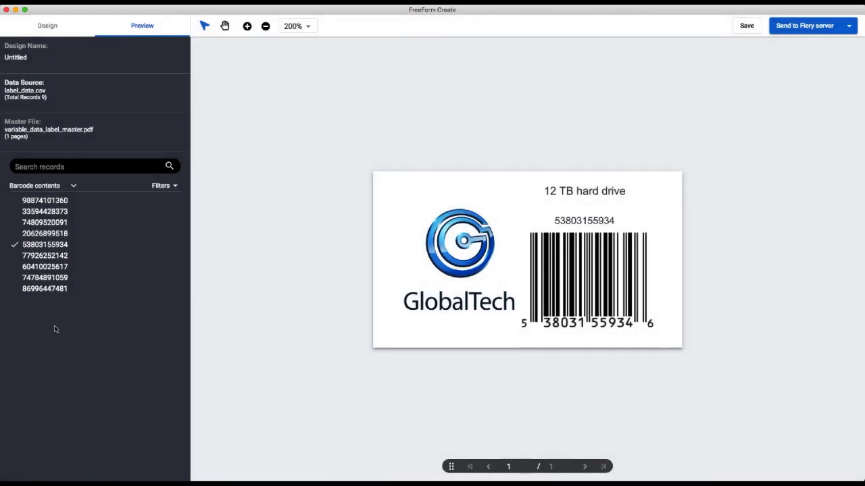
pyautogui.click(42, 256)
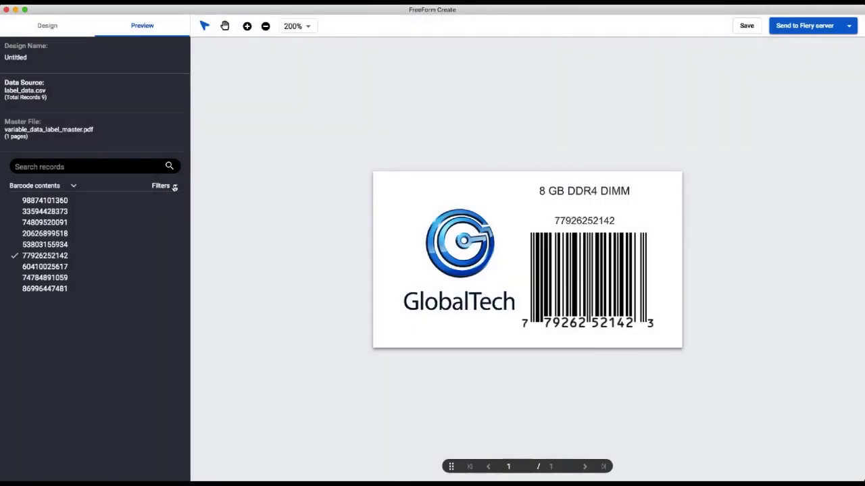
# Step: List records by Product name and preview the 32 GB DIMM, then 600 GB hard drive labels
pyautogui.click(73, 186)
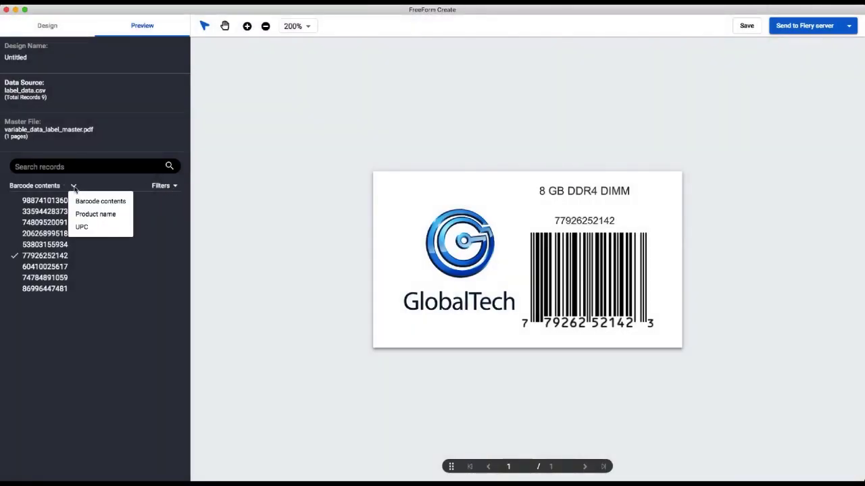
pyautogui.click(88, 215)
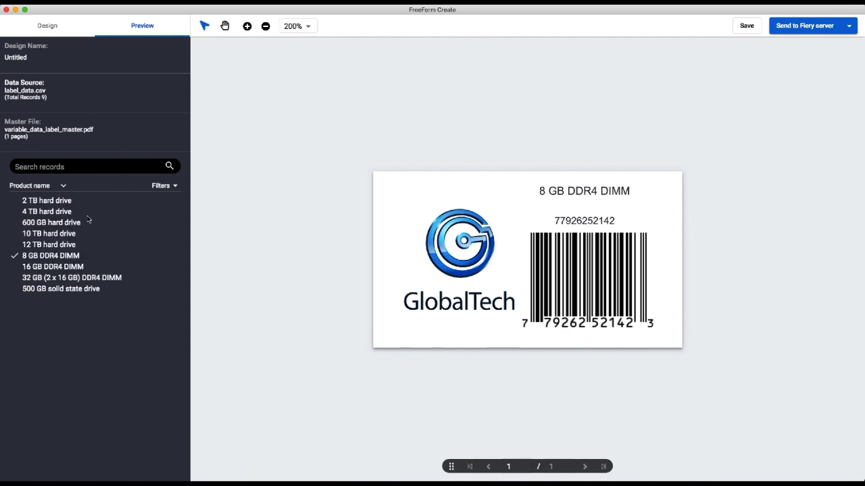
pyautogui.click(60, 278)
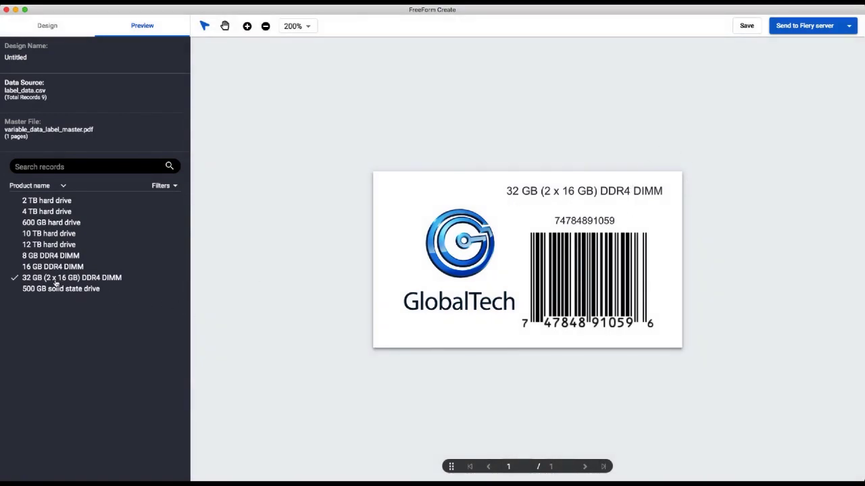
pyautogui.click(64, 223)
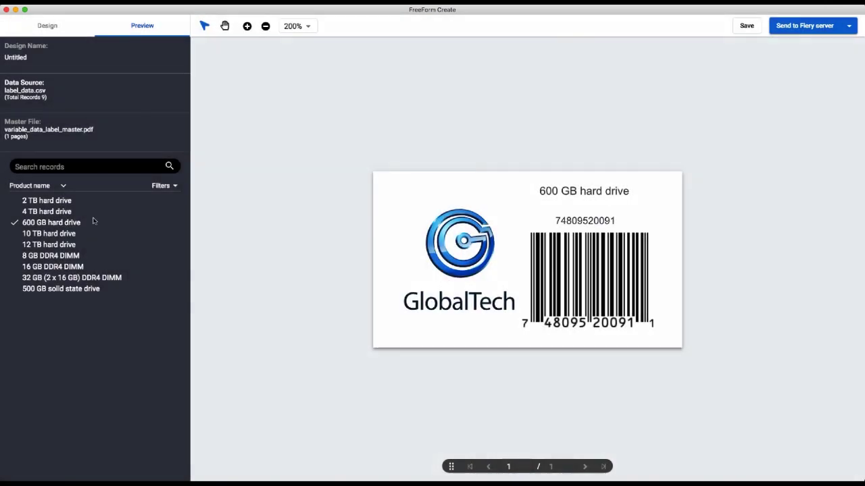
# Step: In the design view, raise the {UPC} text to sit right beneath {Product name}
pyautogui.click(47, 27)
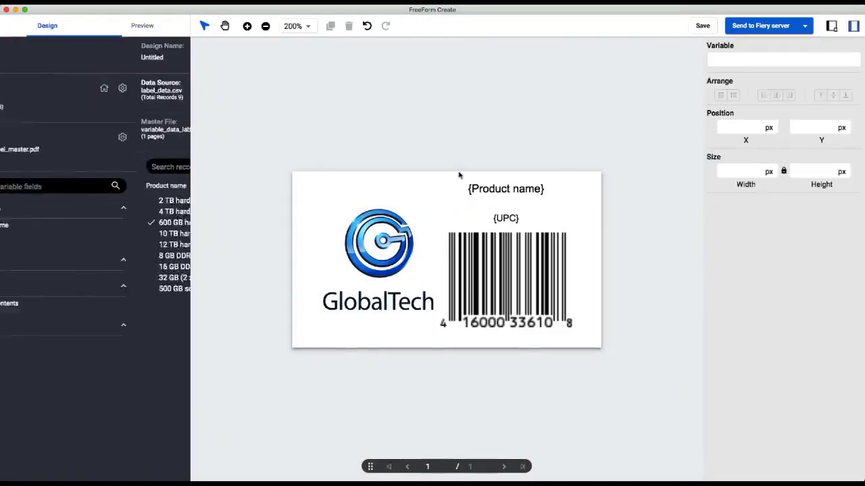
pyautogui.moveTo(508, 220); pyautogui.dragTo(506, 208)
pyautogui.click(602, 244)
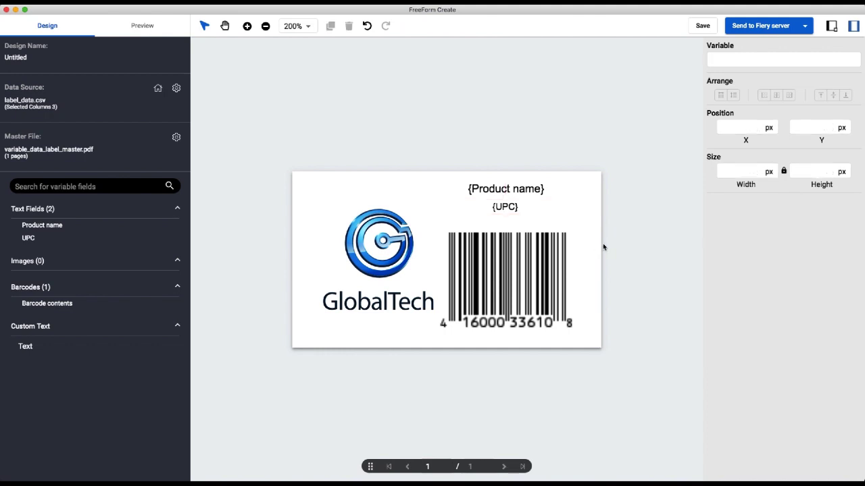
pyautogui.click(529, 190)
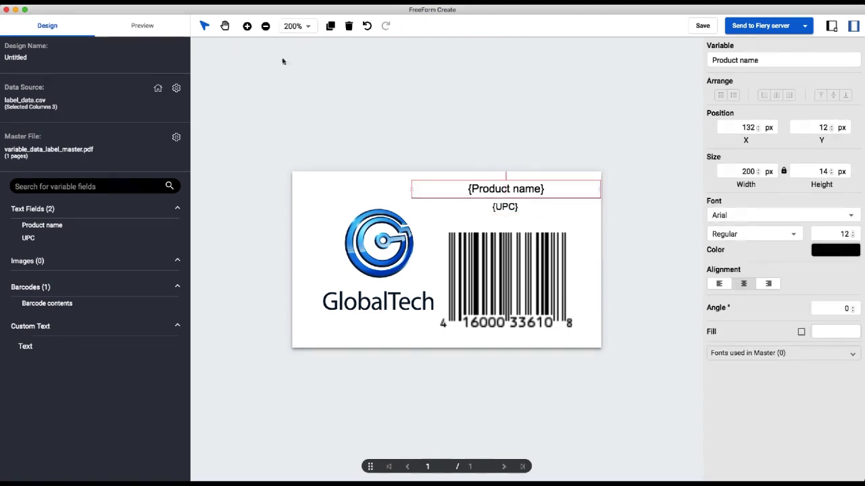
# Step: Preview the 32 GB (2 x 16 GB) DDR4 DIMM record with the raised UPC text
pyautogui.click(138, 25)
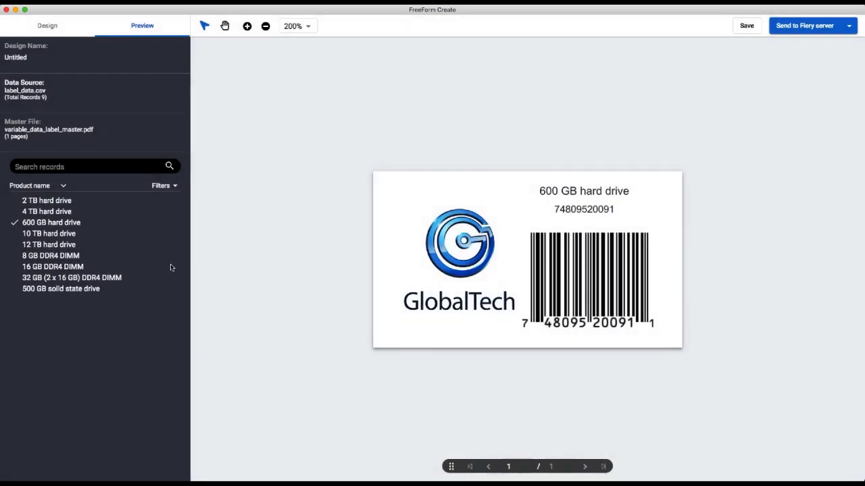
pyautogui.click(73, 278)
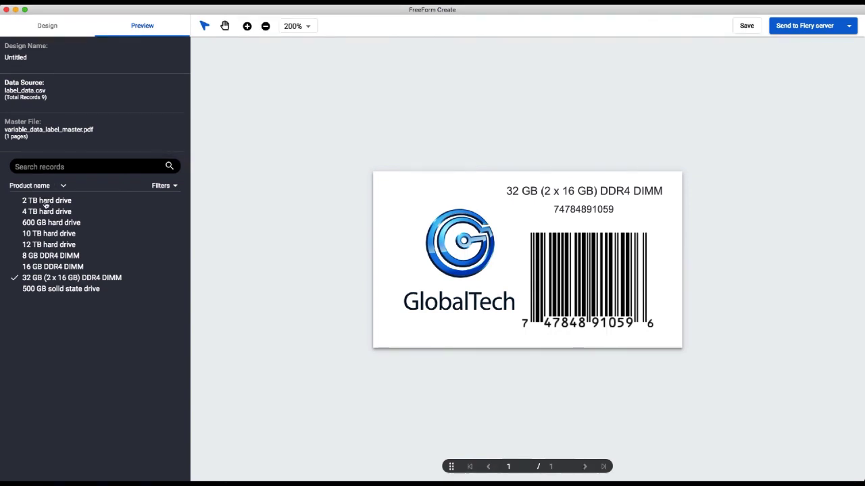
# Step: Narrow the {Product name} box to 171 px and shift it slightly right
pyautogui.click(57, 26)
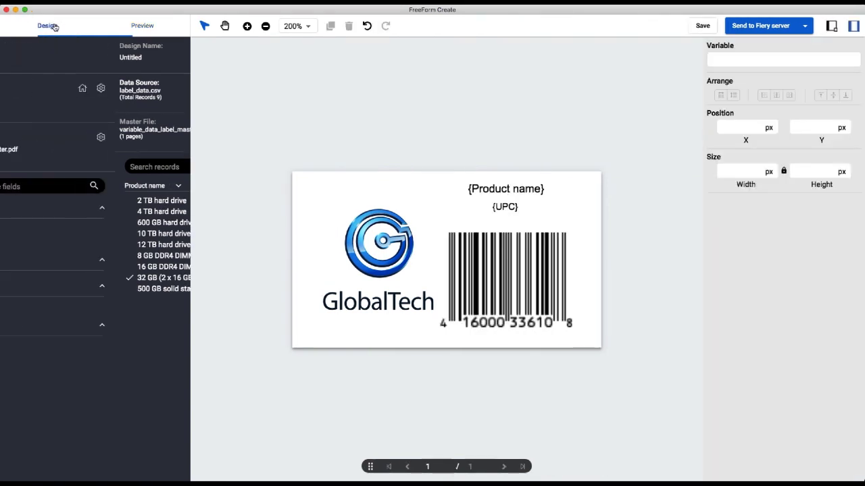
pyautogui.click(482, 263)
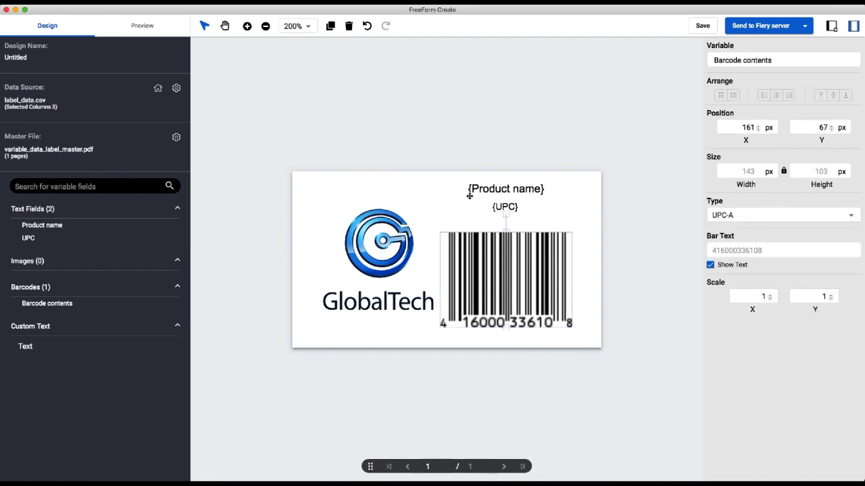
pyautogui.click(460, 196)
pyautogui.moveTo(601, 191); pyautogui.dragTo(574, 191)
pyautogui.moveTo(511, 190); pyautogui.dragTo(523, 191)
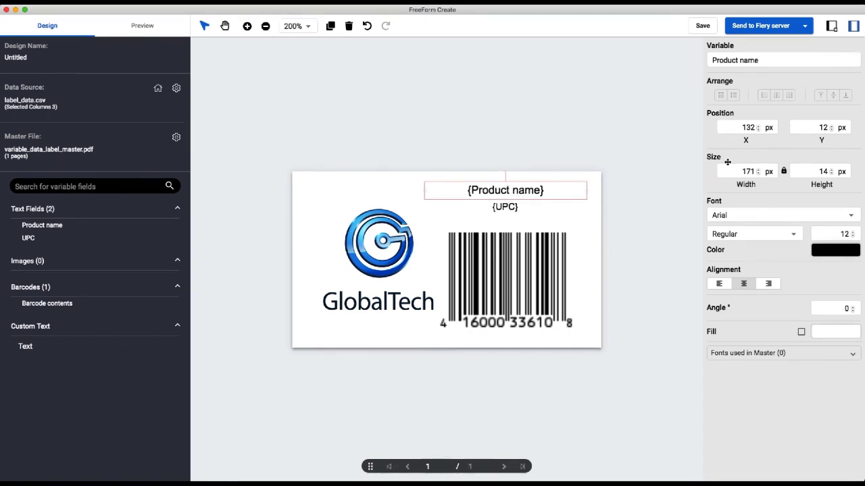
# Step: Centre {Product name} with {UPC} and preview the wrapped two-line result
pyautogui.keyDown('shift'); pyautogui.click(505, 207); pyautogui.keyUp('shift')
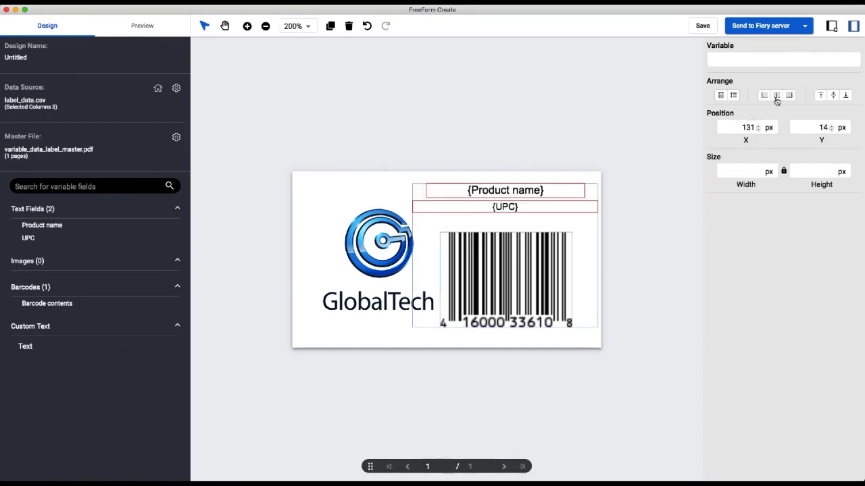
pyautogui.click(776, 95)
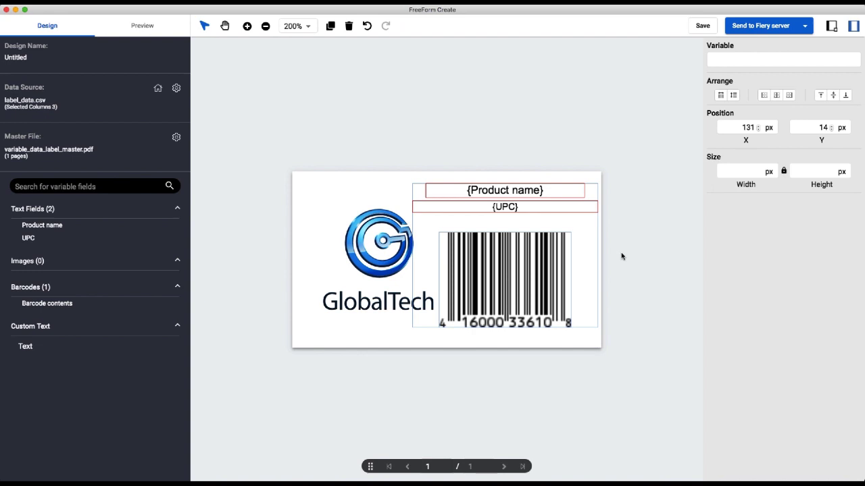
pyautogui.click(596, 177)
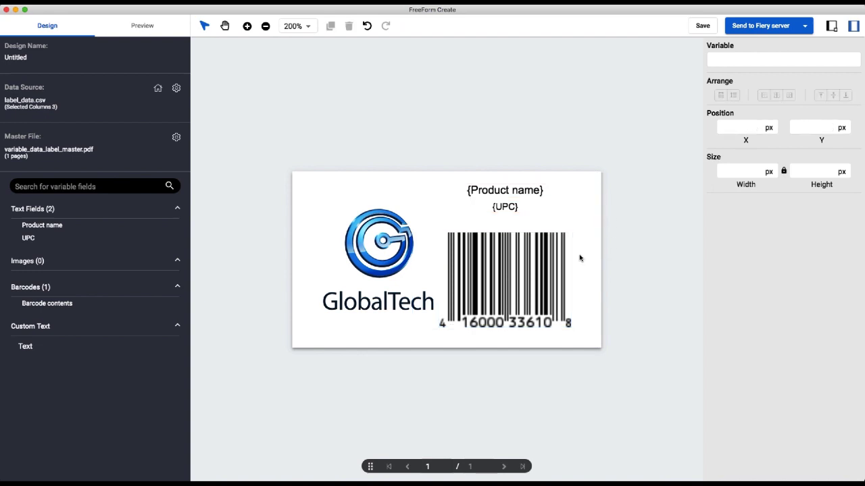
pyautogui.click(142, 27)
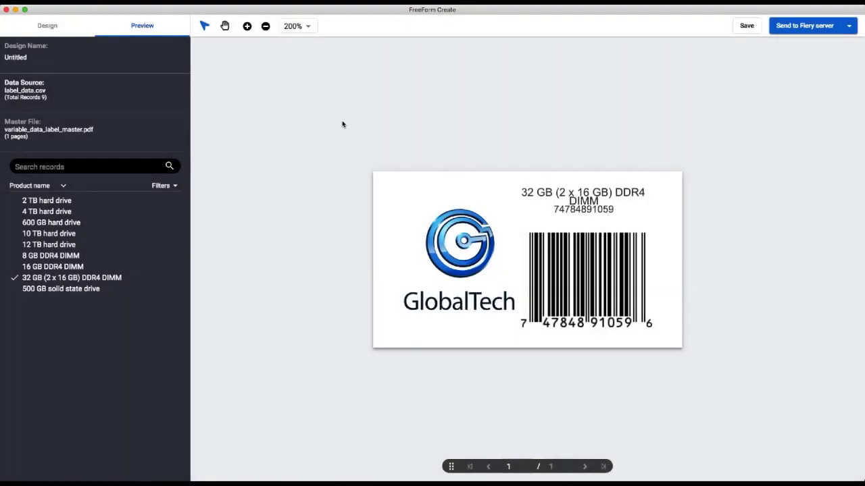
# Step: Stretch the {Product name} field's right edge slightly wider in Design, then preview the record
pyautogui.click(47, 27)
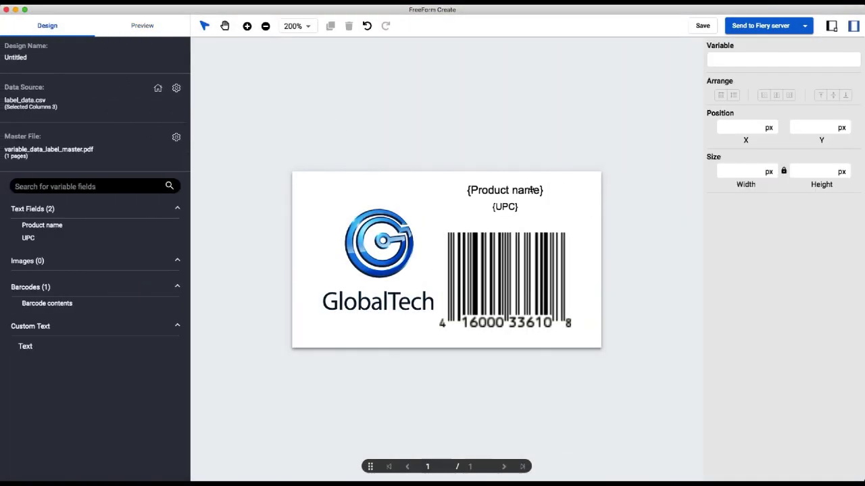
pyautogui.click(585, 194)
pyautogui.moveTo(585, 191); pyautogui.dragTo(598, 190)
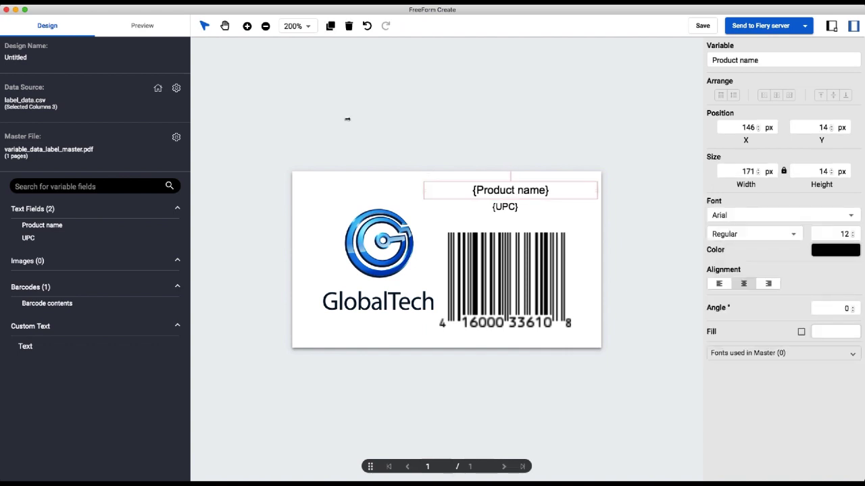
pyautogui.click(140, 27)
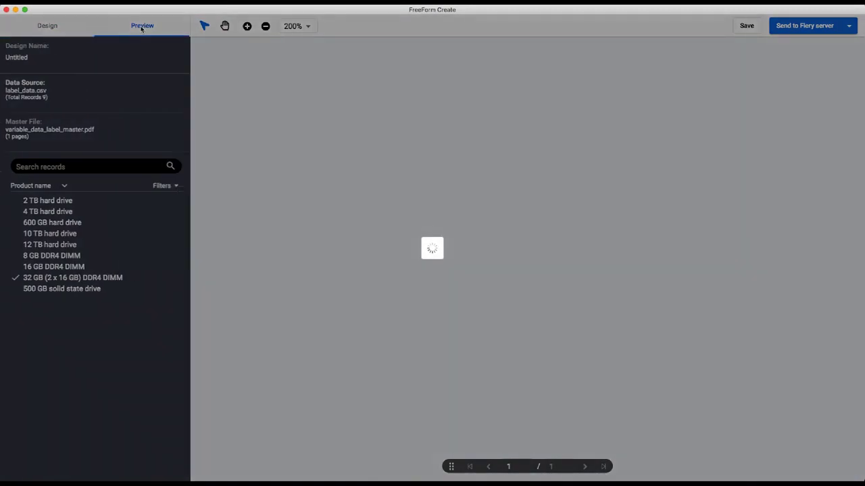